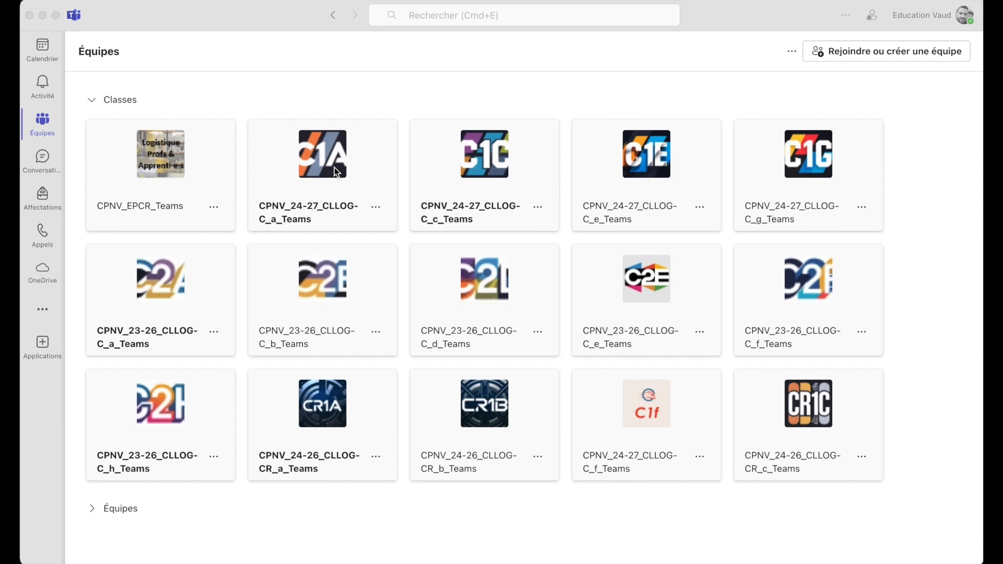
# Step: Open the assignments of class CPNV_24-27_CLLOG-C_e_Teams and review the Prêts à noter, En retard, Retourné and Brouillons lists
pyautogui.click(330, 167)
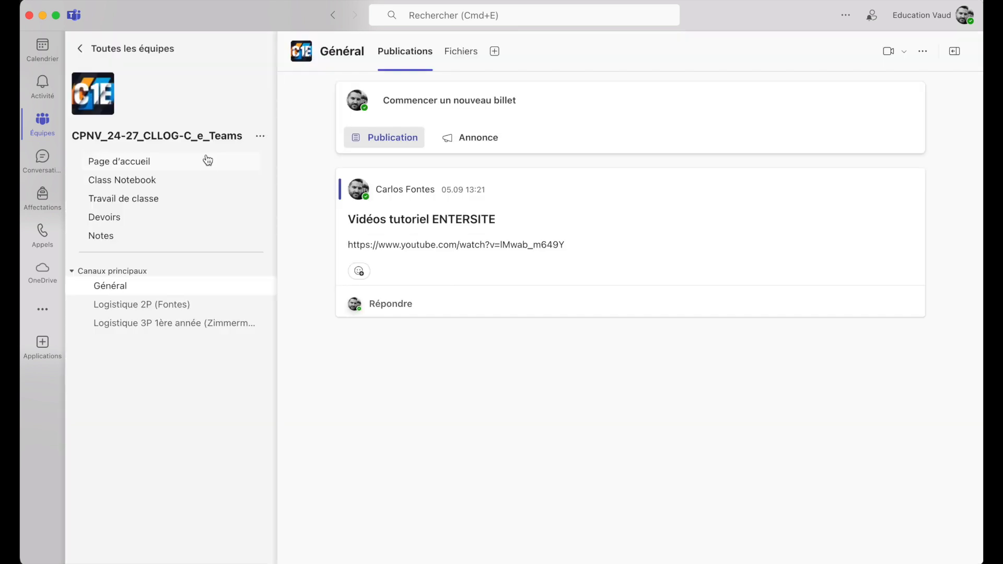
pyautogui.click(124, 220)
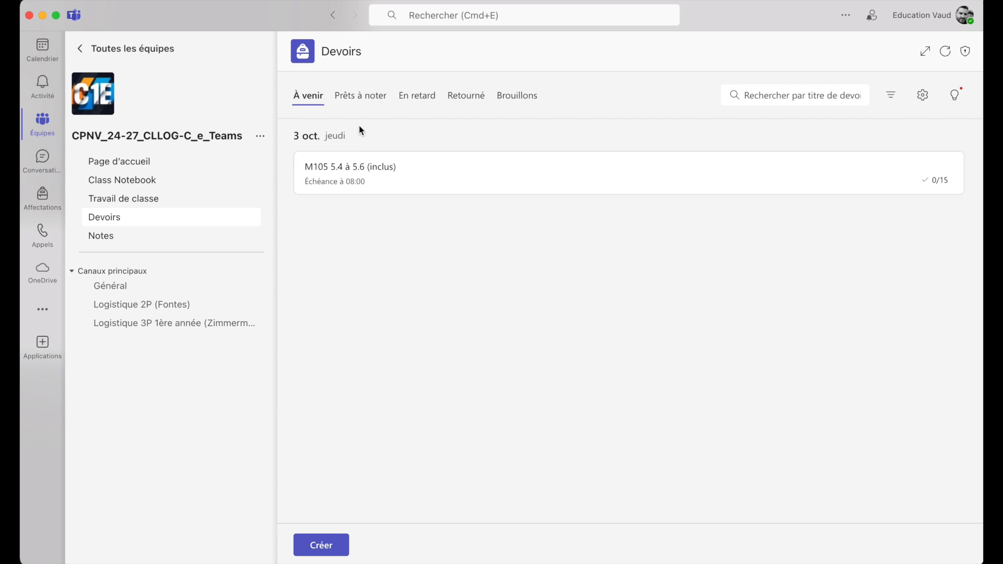
pyautogui.click(360, 96)
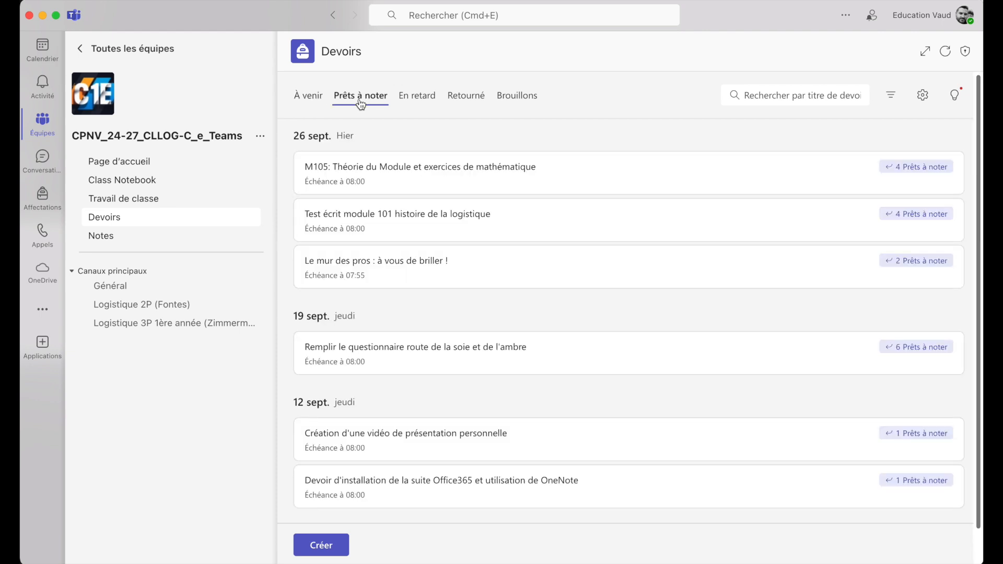
pyautogui.click(411, 99)
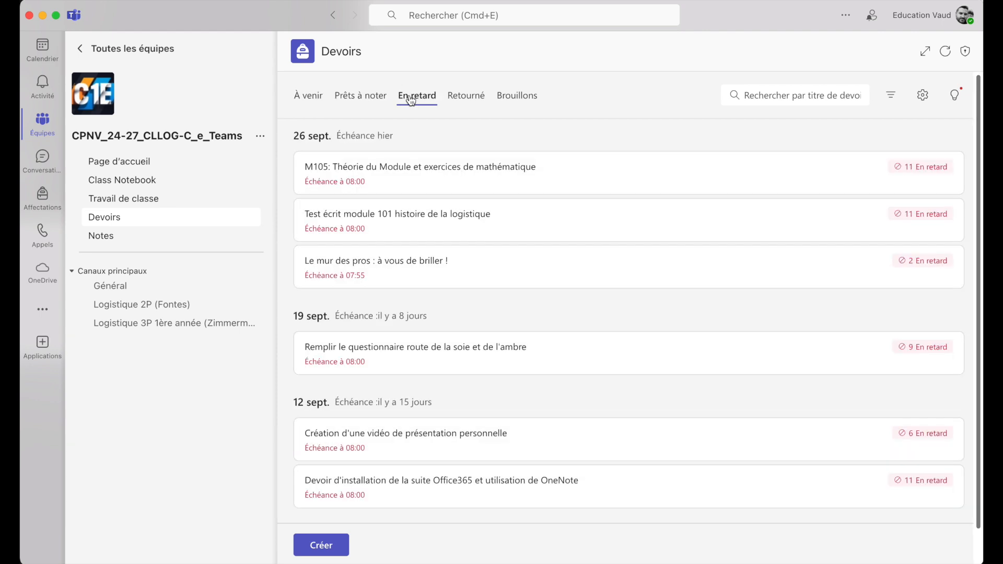
pyautogui.click(454, 99)
pyautogui.click(510, 103)
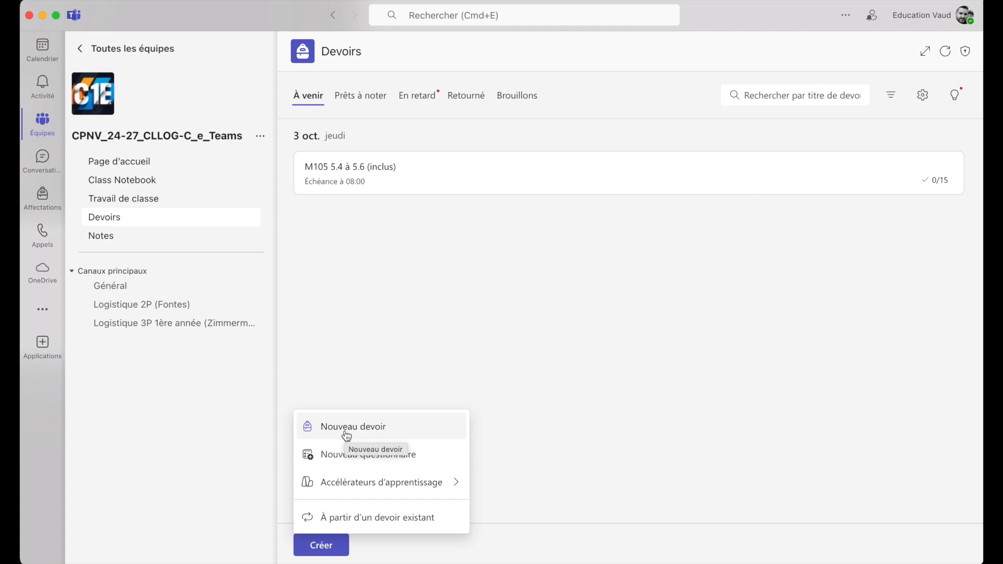
# Step: Create a new assignment titled "Consignes du devoir (Test uniquement)"
pyautogui.click(346, 433)
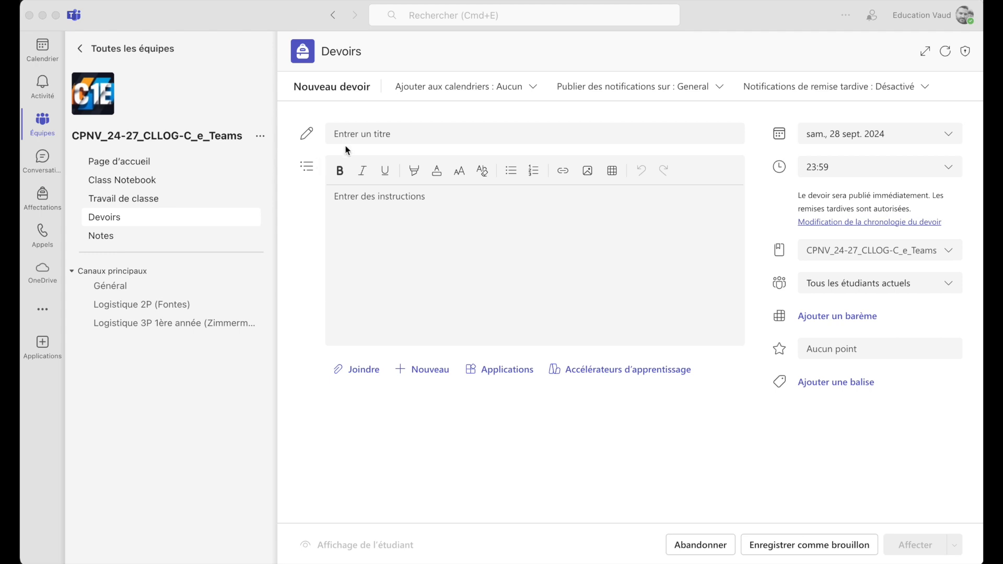
pyautogui.click(344, 132)
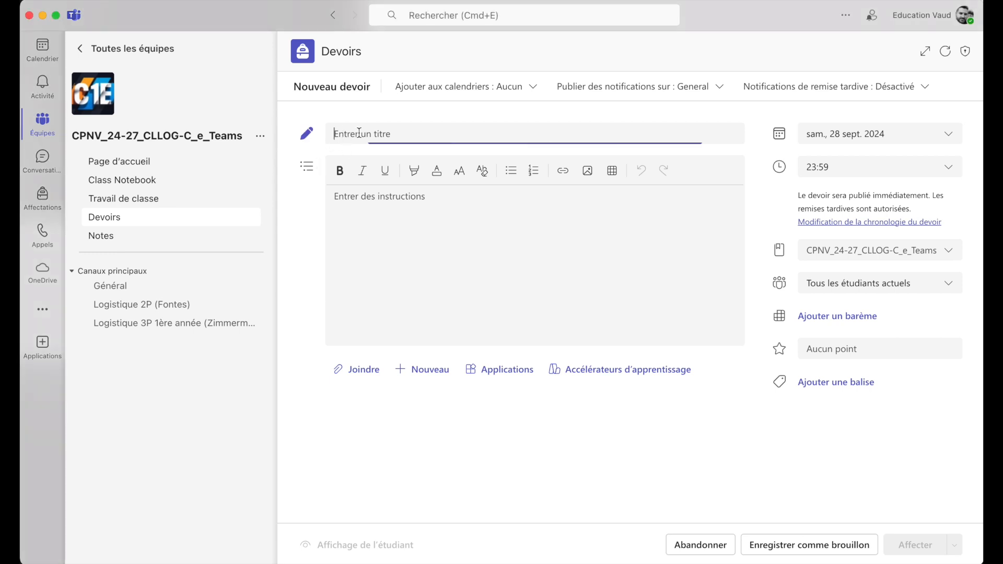
pyautogui.write('Consignes du devoir (Test uniquement)')
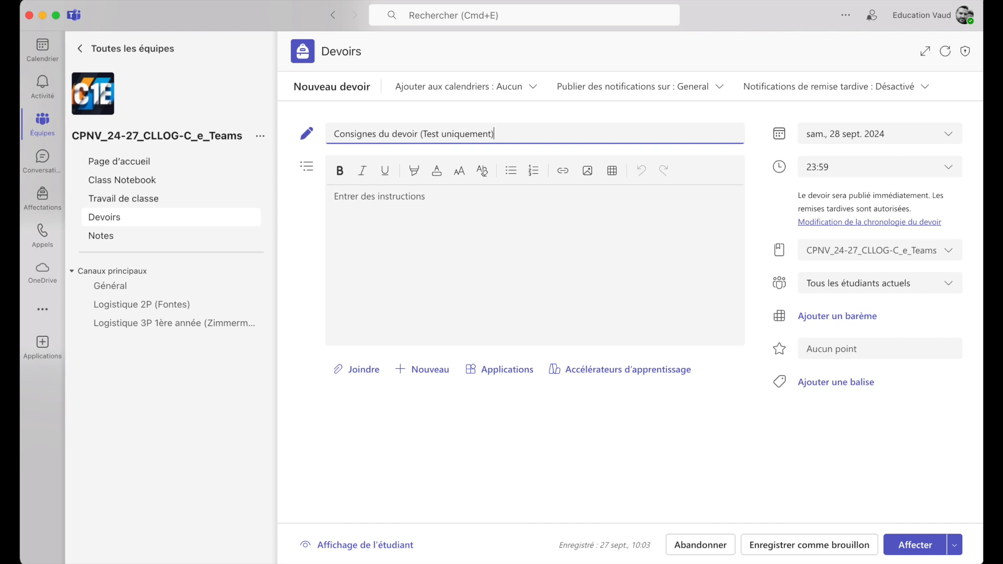
# Step: Fill in the instructions with the "Ce devoir est uniquement un test" notice followed by the two M105 theory and exercise tasks
pyautogui.press('super+Tab')
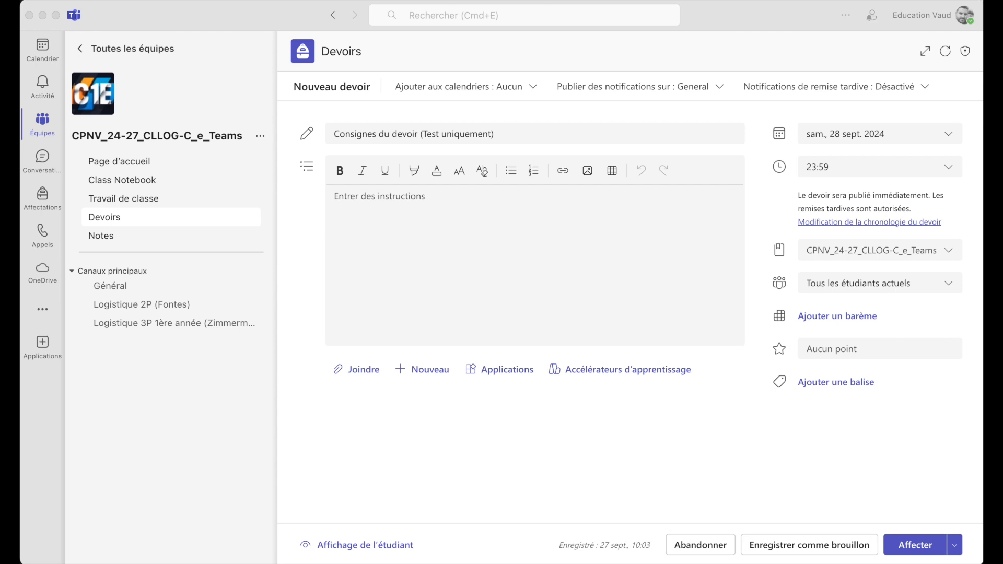
pyautogui.click(359, 199)
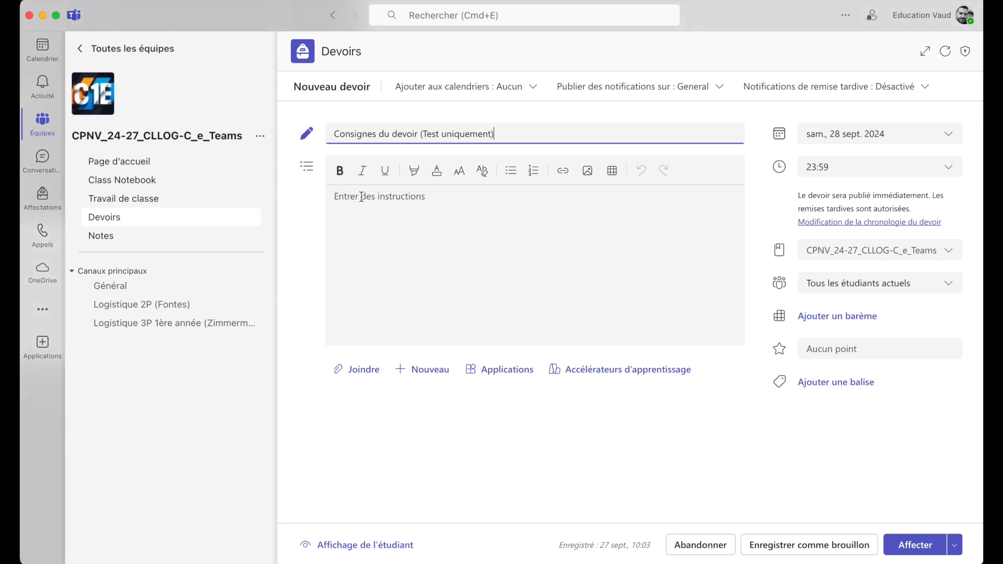
pyautogui.click(359, 199)
pyautogui.write("Ce devoir est uniquement un test réalisé dans le cadre de la création d'une vidéo tutoriel sur Teams. Vous n'avez rien à faire. Après avoir réalisé le tutoriel, ce devoir sera supprimé. Merci de votre compréhension.  1. Compléter l'étude théorique du module M105 : Vous devez terminer la prise de connaissance du contenu théorique du module M105, disponible sur la plateforme Logiprof. Prenez soin de bien lire et comprendre les concepts abordés, car ils seront nécessaires pour la réalisation des exercices et seront évalués lors des prochaines évaluations. 2. Réaliser les exercices de mathématiques du module M105 : Après avoir étudié la théorie, vous devez réaliser les exercices de mathématiques du module M105. Ces exercices sont conçus pour vous aider à appliquer les concepts appris et à vous préparer aux évaluations. Assurez-vous de bien rédiger vos réponses, en détaillant vos calculs et en expliquant vos démarches lorsque cela est nécessaire.")
# Step: Remove the bold formatting from the two M105 task sections, leaving the opening notice bold
pyautogui.moveTo(345, 247); pyautogui.dragTo(620, 416)
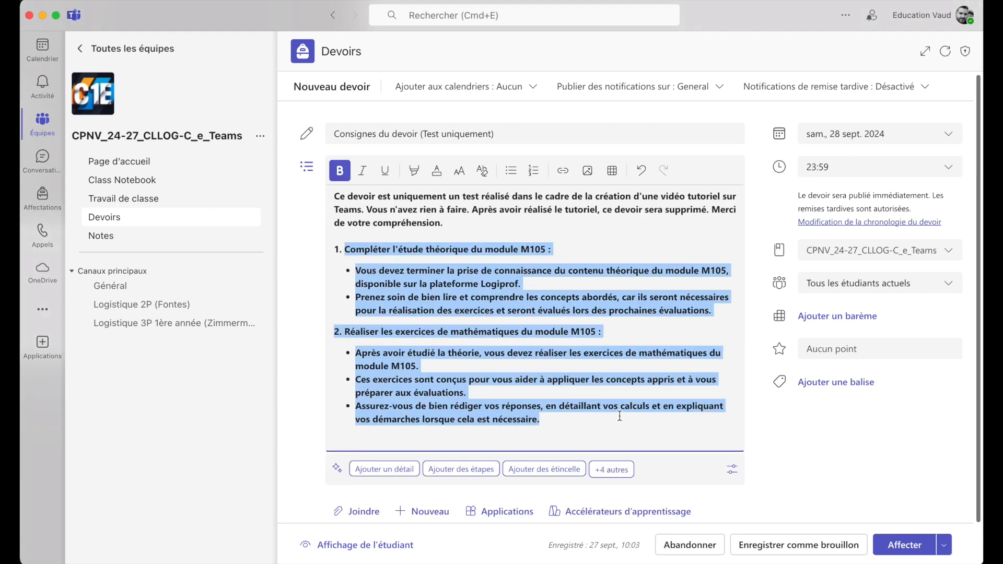
pyautogui.click(340, 170)
pyautogui.click(473, 354)
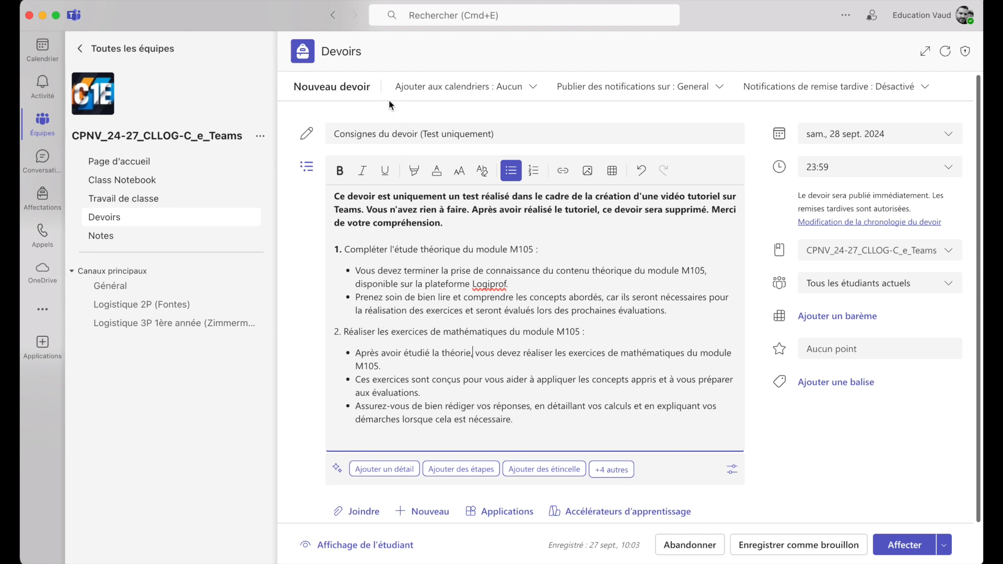
# Step: Add the assignment to the calendars of Étudiants uniquement and publish its notifications in the Logistique 2P channel
pyautogui.click(471, 93)
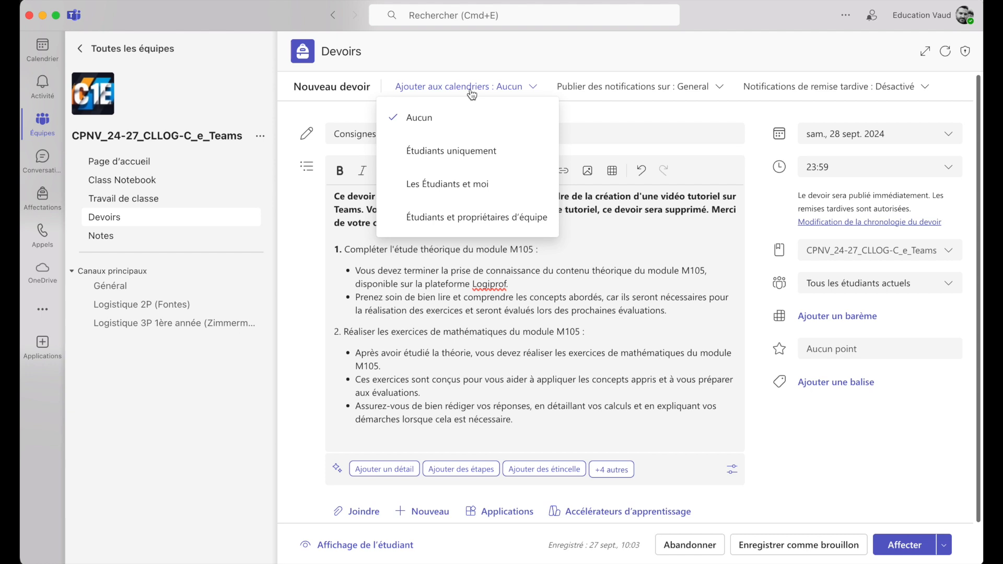
pyautogui.click(503, 152)
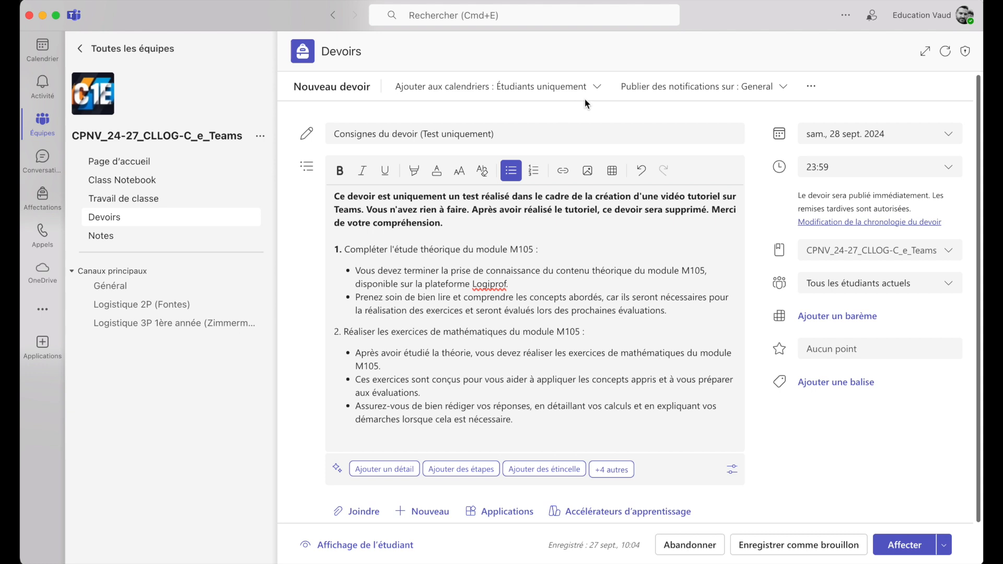
pyautogui.click(695, 88)
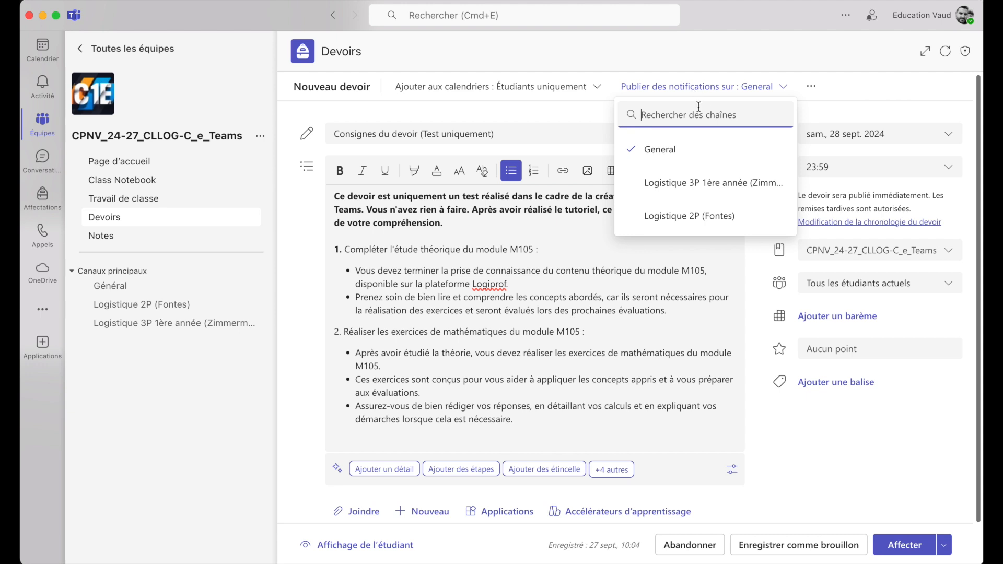
pyautogui.click(690, 216)
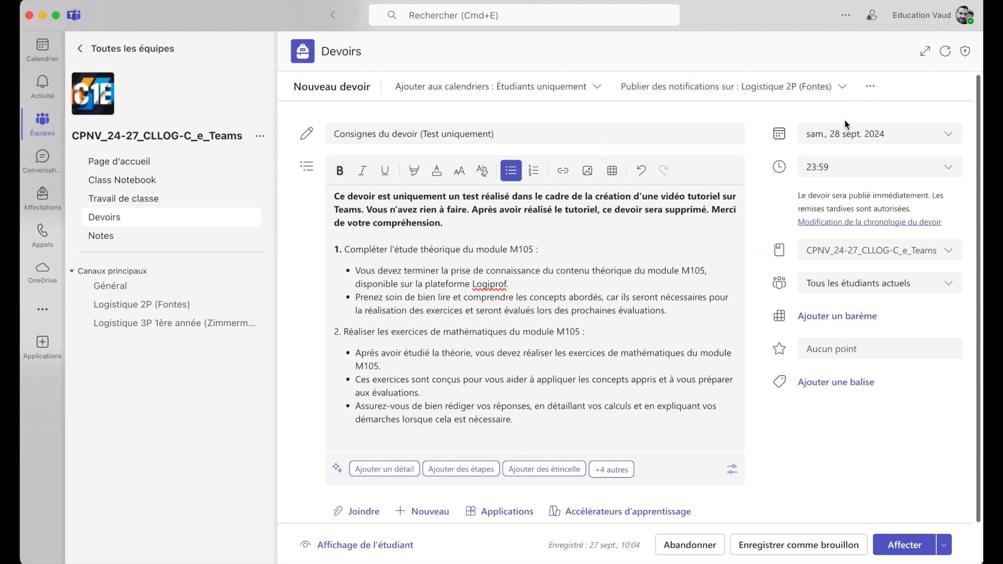
# Step: Set the assignment's due date to Thursday 3 October 2024 at 08:00
pyautogui.click(865, 138)
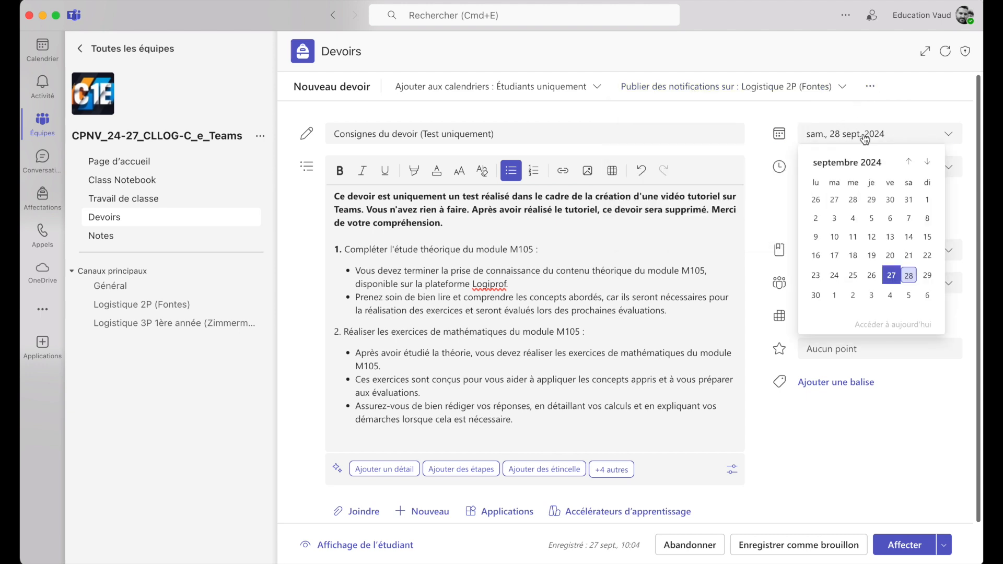
pyautogui.click(872, 299)
pyautogui.moveTo(833, 168); pyautogui.dragTo(784, 165)
pyautogui.write('08:00')
pyautogui.click(876, 478)
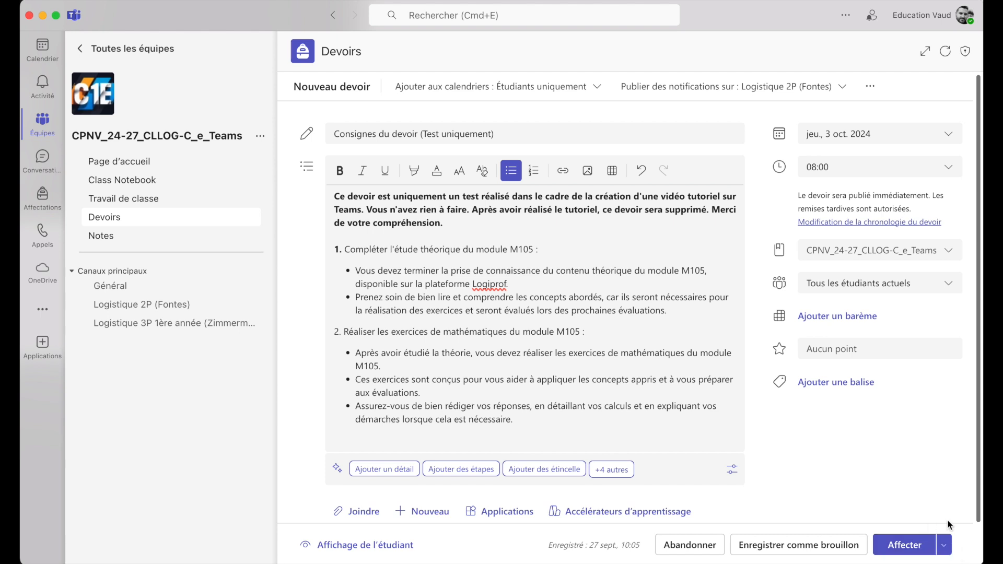
# Step: Schedule the assignment to be published on Saturday 28 September 2024 at 13:00
pyautogui.click(945, 549)
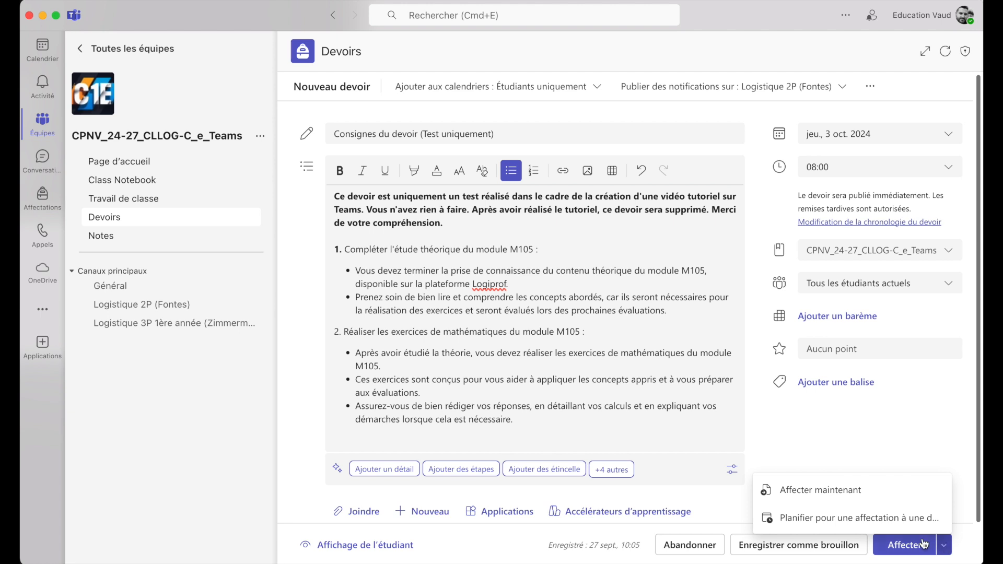
pyautogui.click(818, 519)
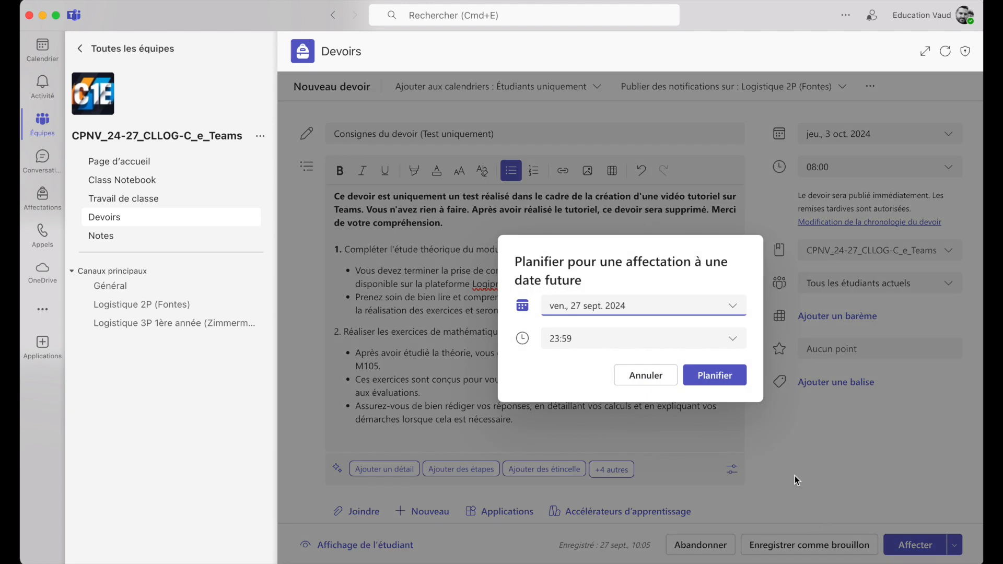
pyautogui.click(709, 309)
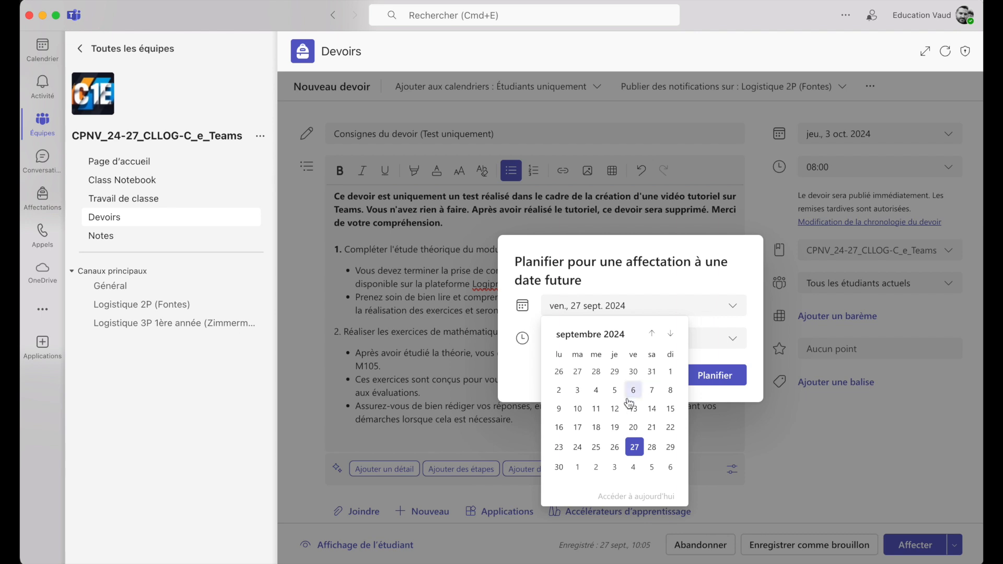
pyautogui.click(651, 447)
pyautogui.press('Tab')
pyautogui.write('13:')
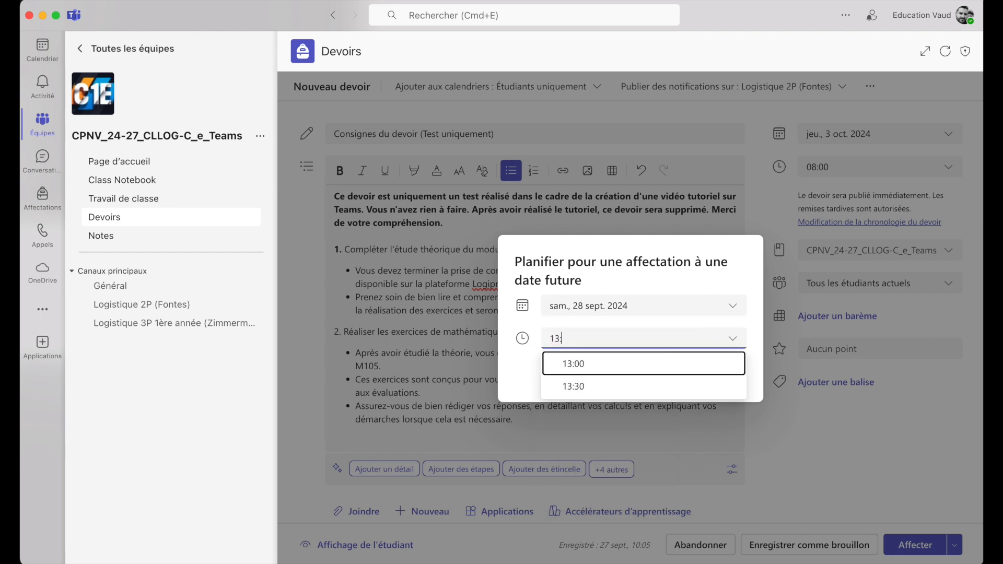
pyautogui.write('00')
pyautogui.moveTo(497, 364); pyautogui.dragTo(713, 373)
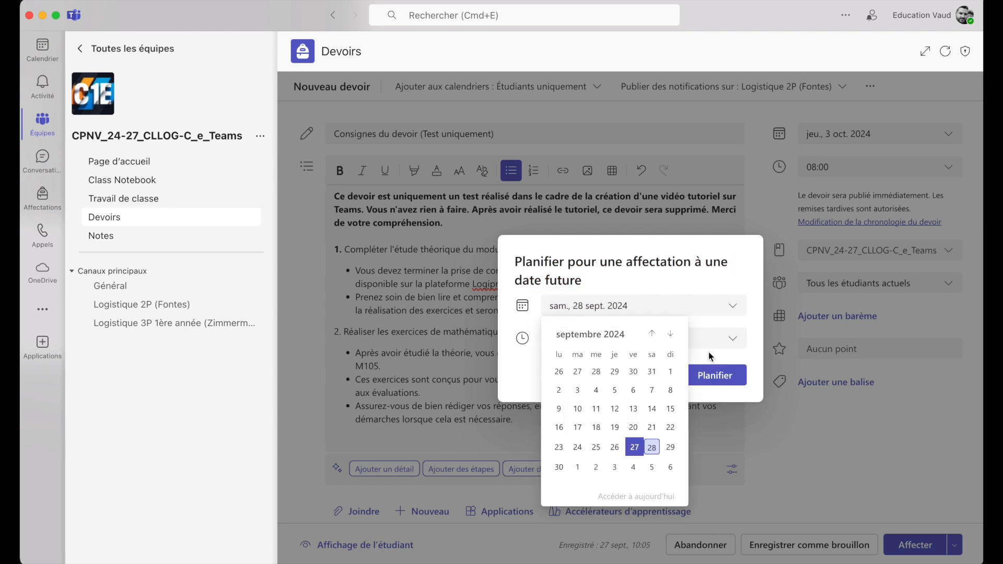
pyautogui.click(716, 360)
pyautogui.click(723, 376)
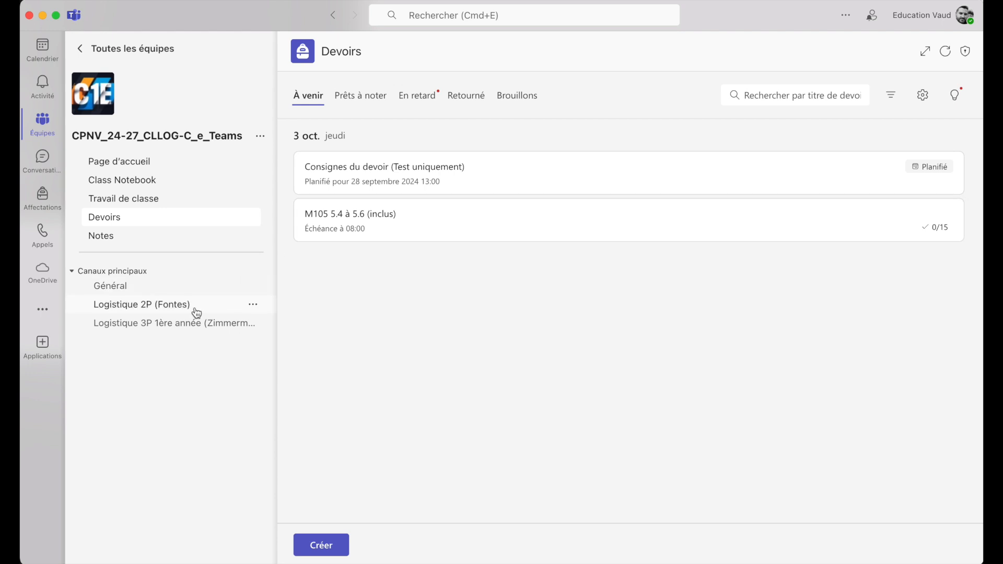
# Step: Look through the posts in the Logistique 2P channel to see how assignments are announced there
pyautogui.click(166, 308)
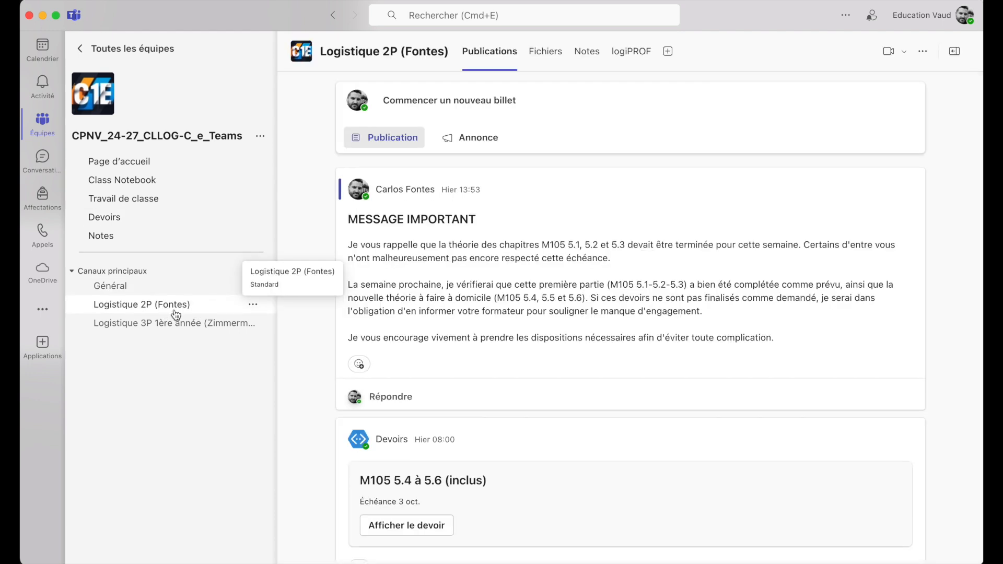
pyautogui.scroll(-5, 480, 347)
pyautogui.scroll(5, 494, 365)
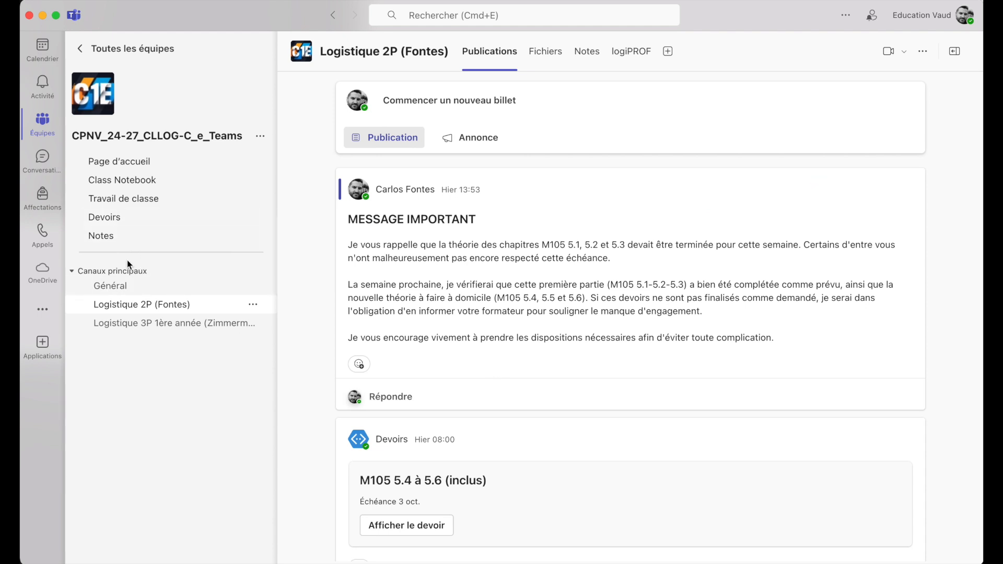
# Step: Reopen the scheduled assignment "Consignes du devoir (Test uniquement)" and end its bold notice with "..."
pyautogui.click(111, 224)
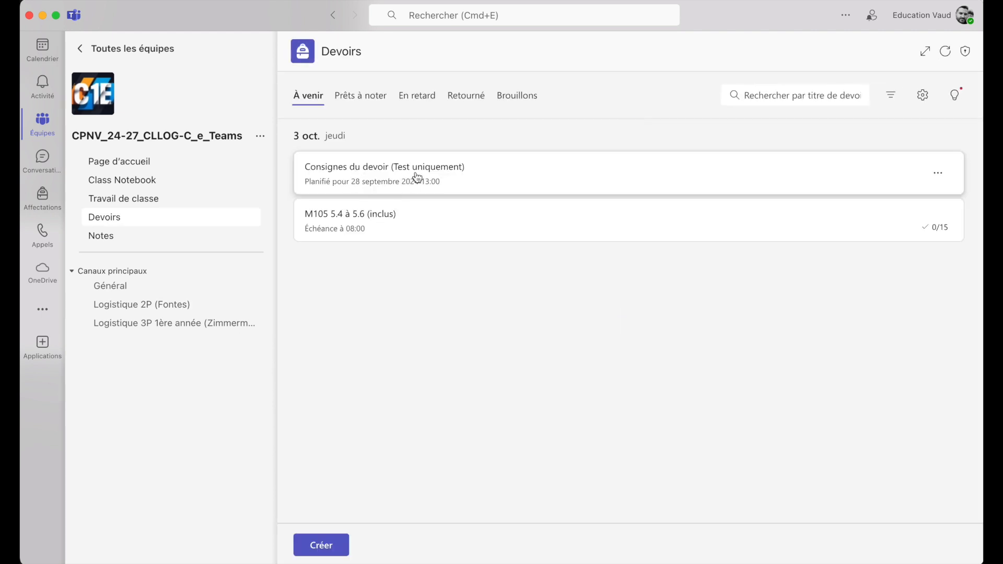
pyautogui.click(418, 178)
pyautogui.click(449, 224)
pyautogui.write('...')
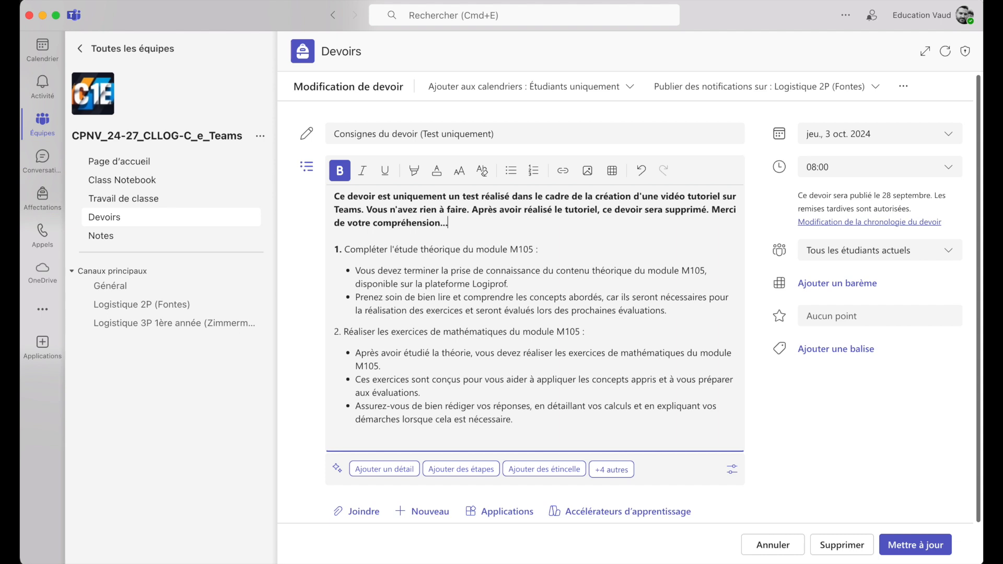
# Step: Colour the heading "Compléter l'étude théorique du module M105 :" light orange and update the assignment
pyautogui.moveTo(539, 250); pyautogui.dragTo(343, 250)
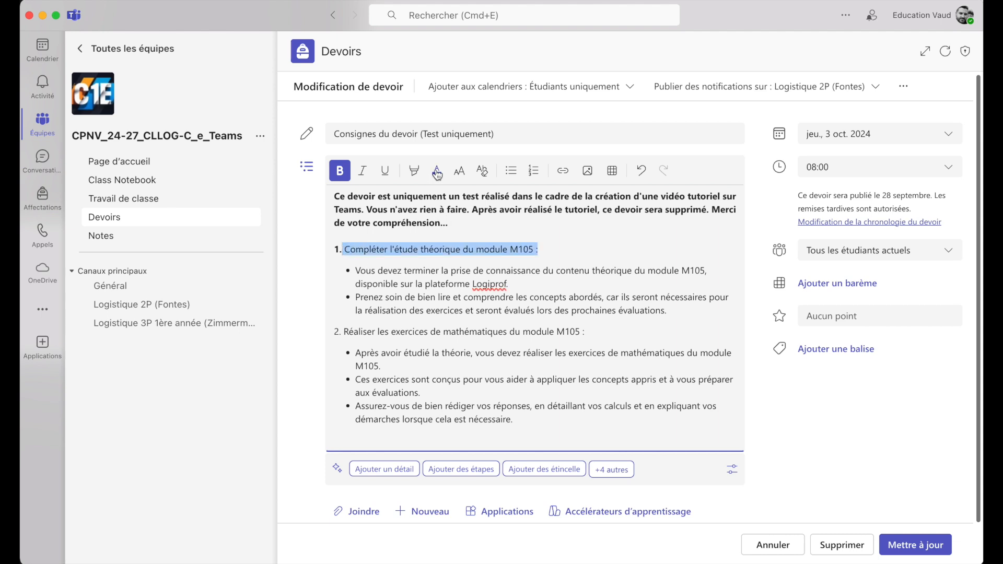
pyautogui.click(437, 174)
pyautogui.click(470, 124)
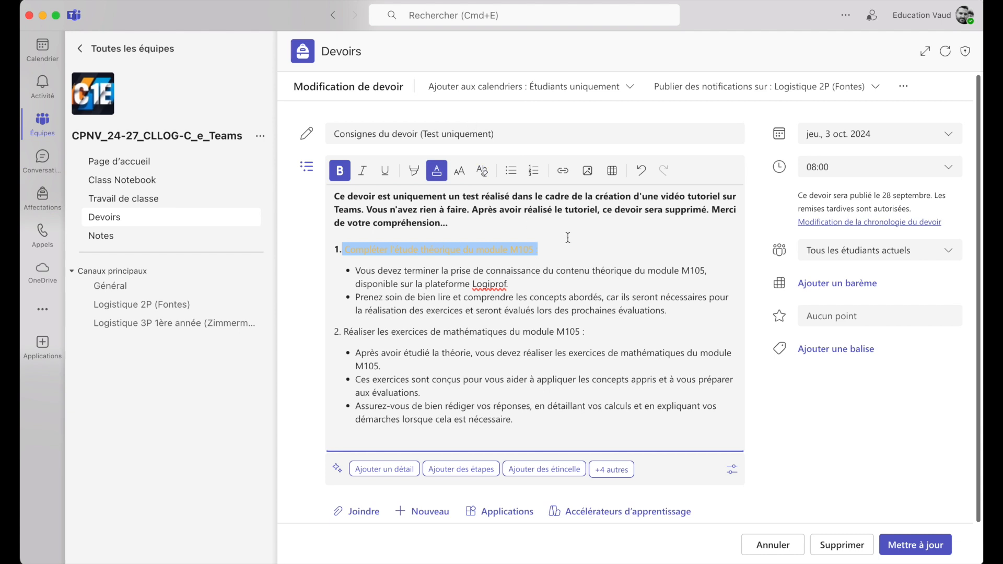
pyautogui.click(596, 284)
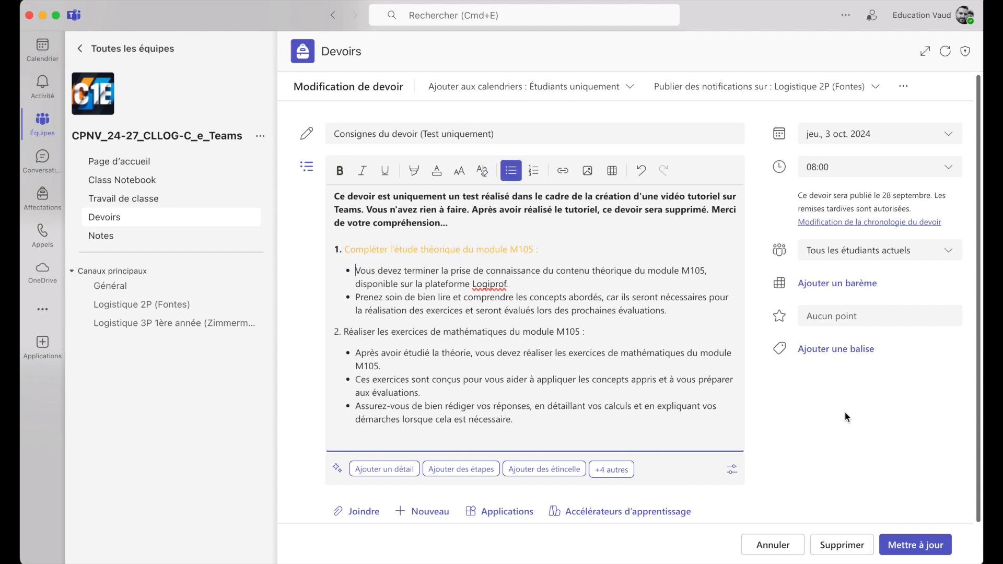
pyautogui.click(915, 546)
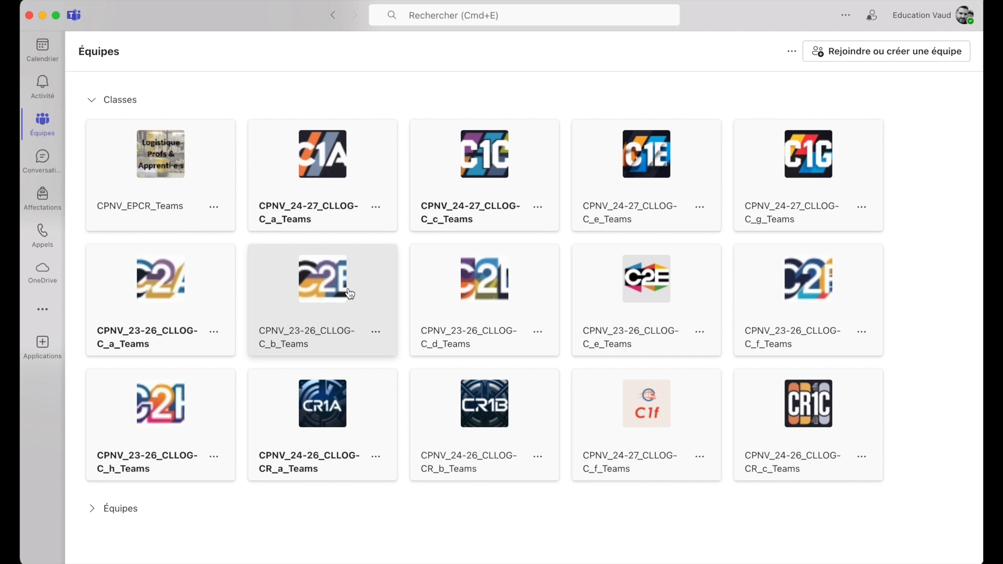
# Step: Open the assignments of the class CPNV_24-27_CLLOG-C_g_Teams and start creating one from an existing assignment
pyautogui.click(822, 183)
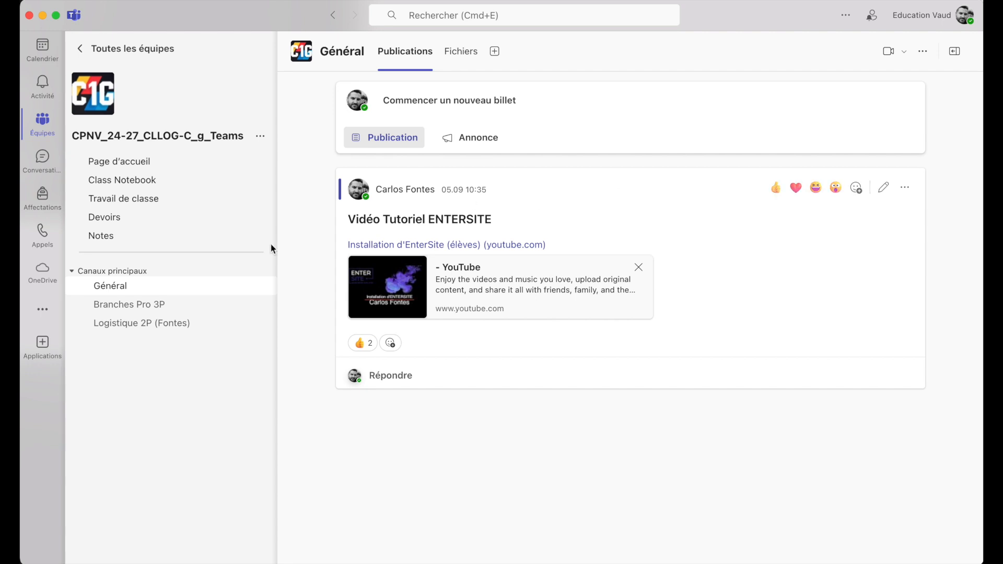
pyautogui.click(112, 221)
pyautogui.click(327, 552)
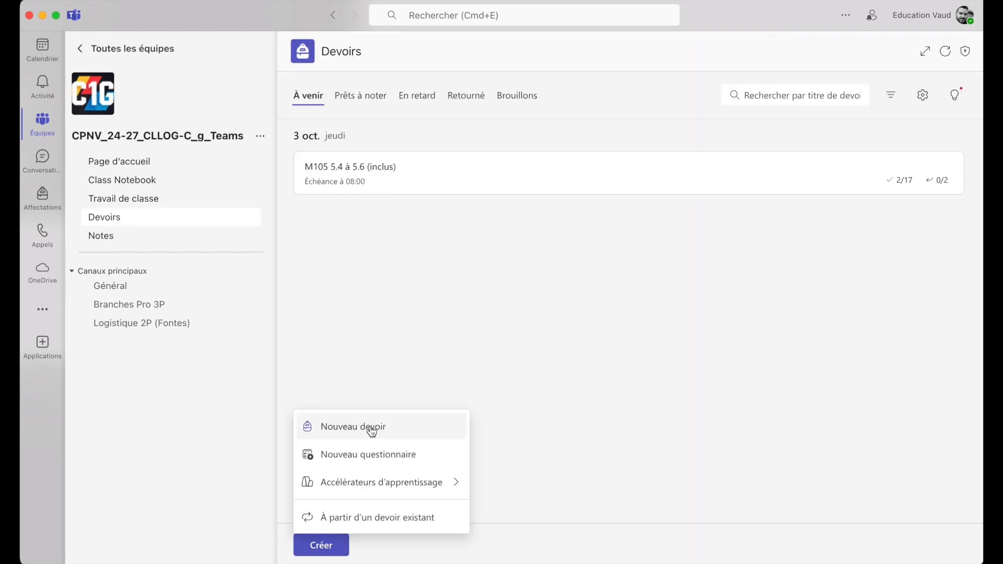
pyautogui.click(363, 522)
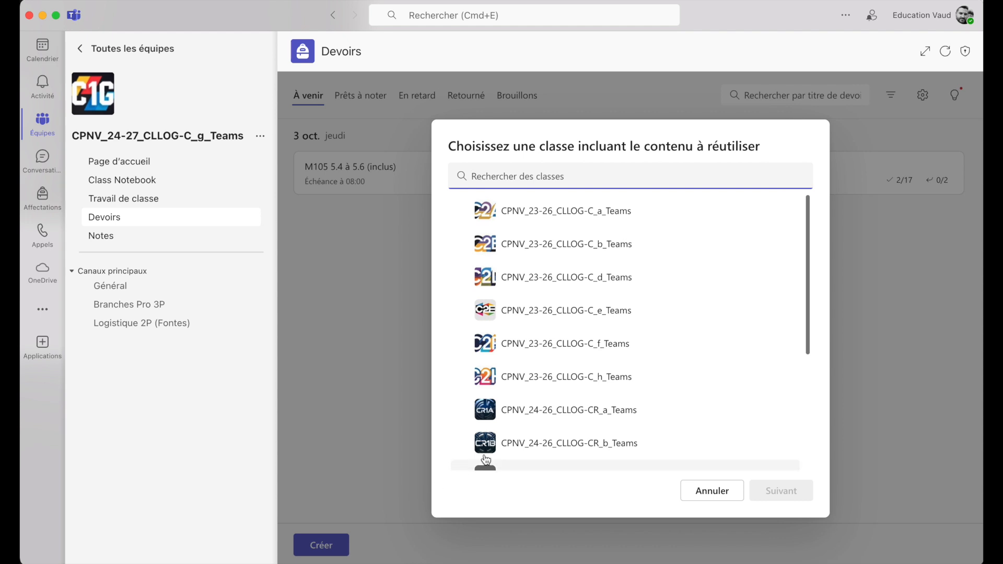
# Step: Reuse the assignment "Consignes du devoir (Test uniquement)" from the class CPNV_24-27_CLLOG-C_e_Teams
pyautogui.scroll(-5, 585, 359)
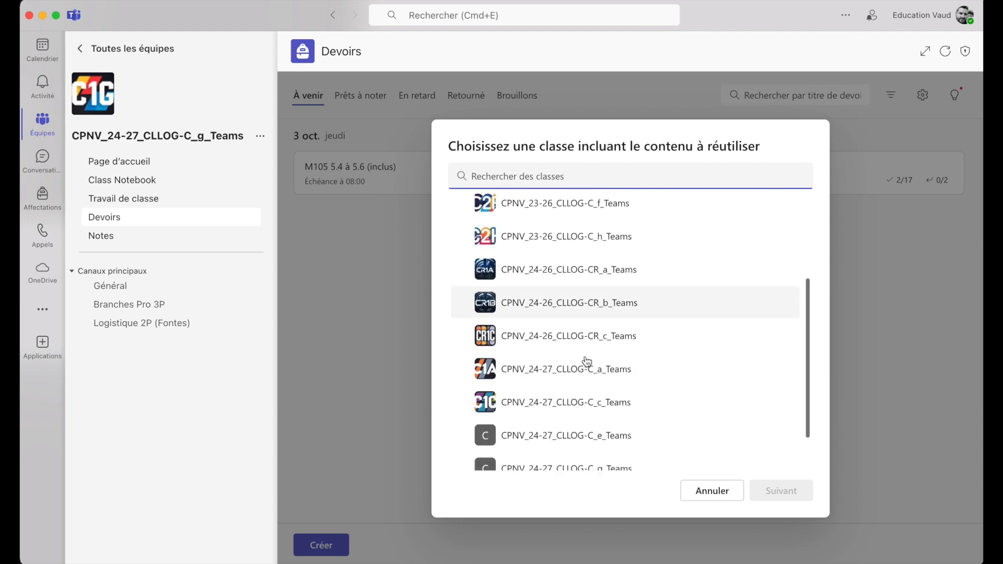
pyautogui.scroll(-2, 587, 362)
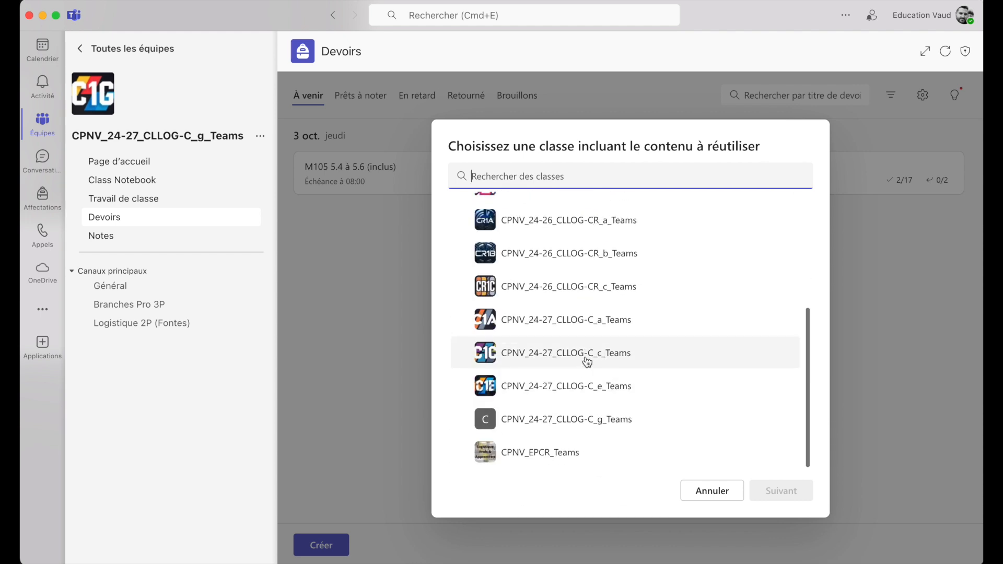
pyautogui.click(549, 394)
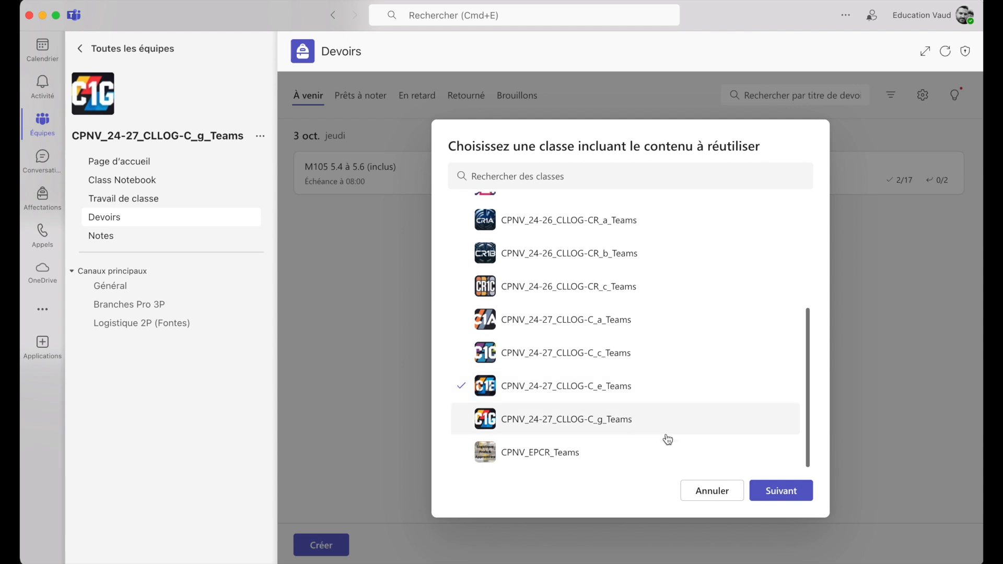
pyautogui.click(776, 493)
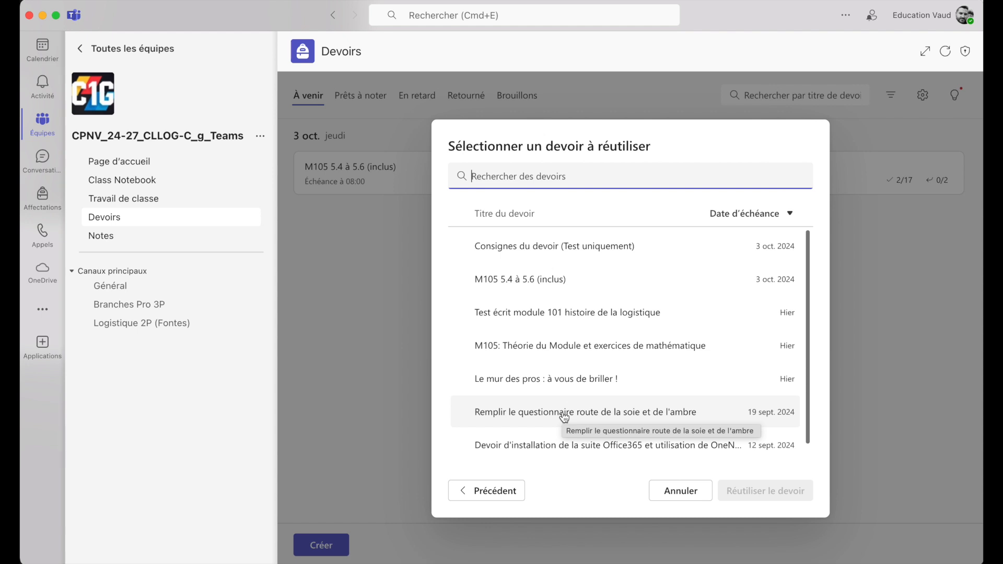
pyautogui.click(524, 255)
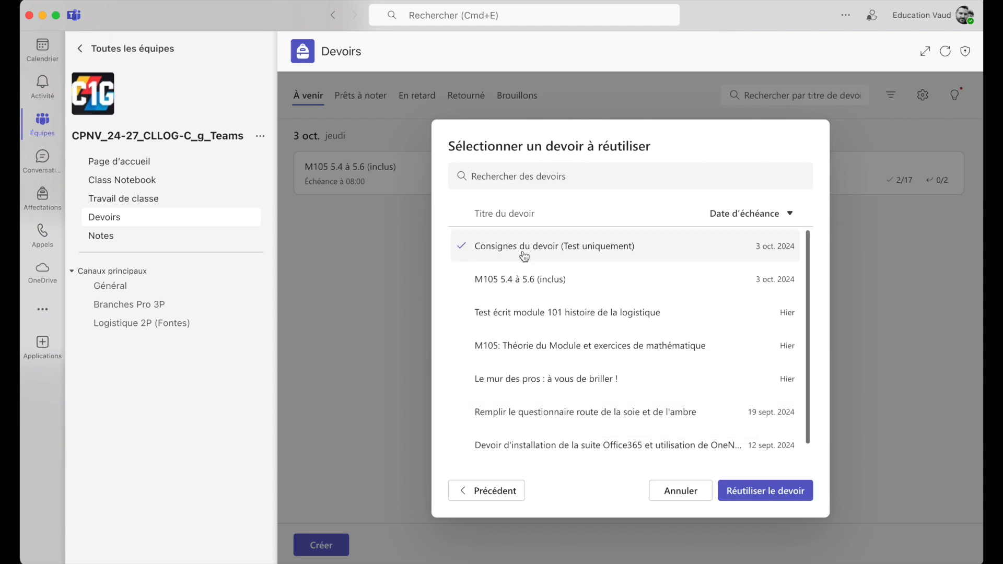
pyautogui.click(776, 500)
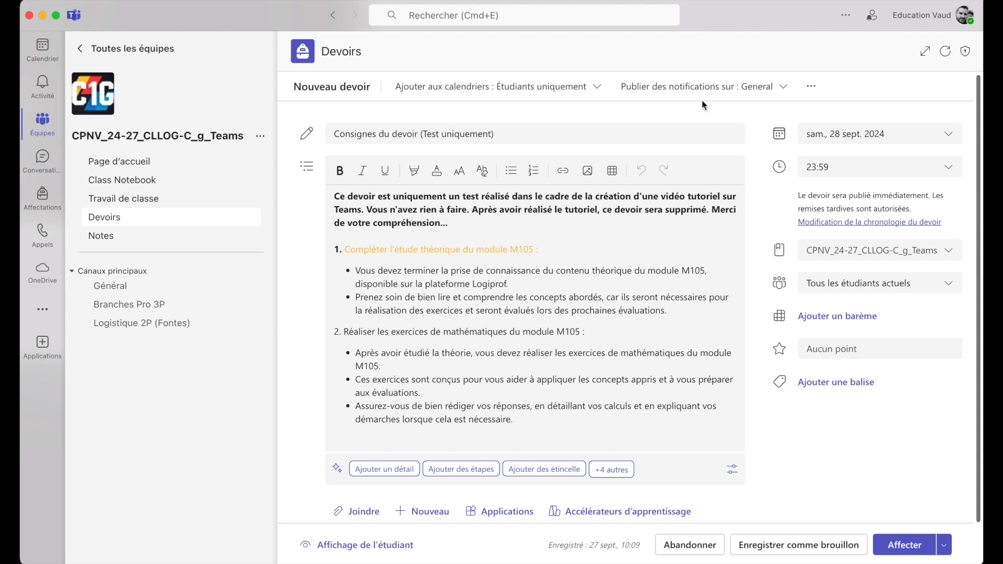
# Step: Post the assignment's notifications in the Logistique 2P channel and set it due on Thursday 3 October 2024 at 10:00
pyautogui.click(740, 97)
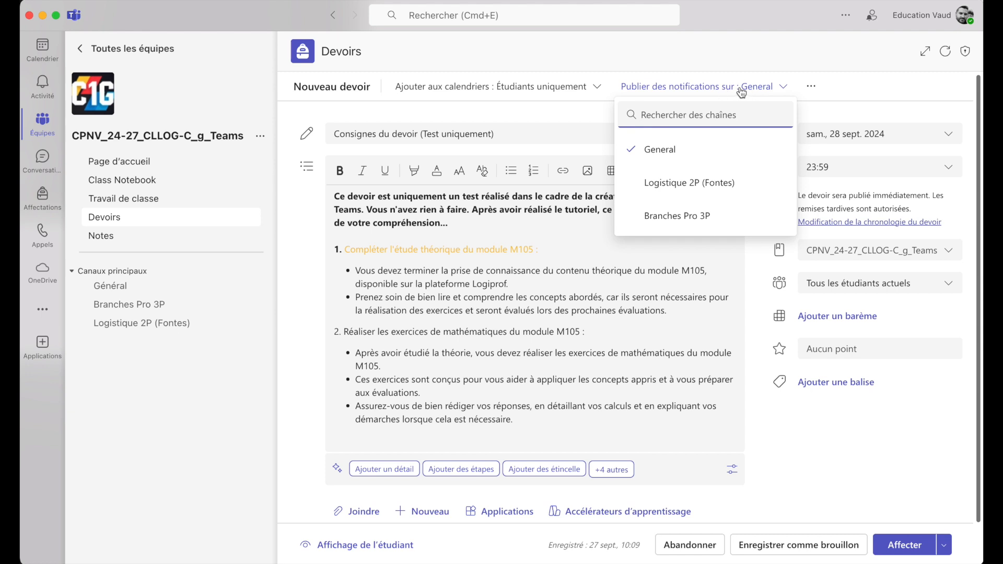
pyautogui.click(713, 193)
pyautogui.click(880, 134)
pyautogui.click(876, 293)
pyautogui.press('Tab')
pyautogui.write('10:00')
pyautogui.press('Return')
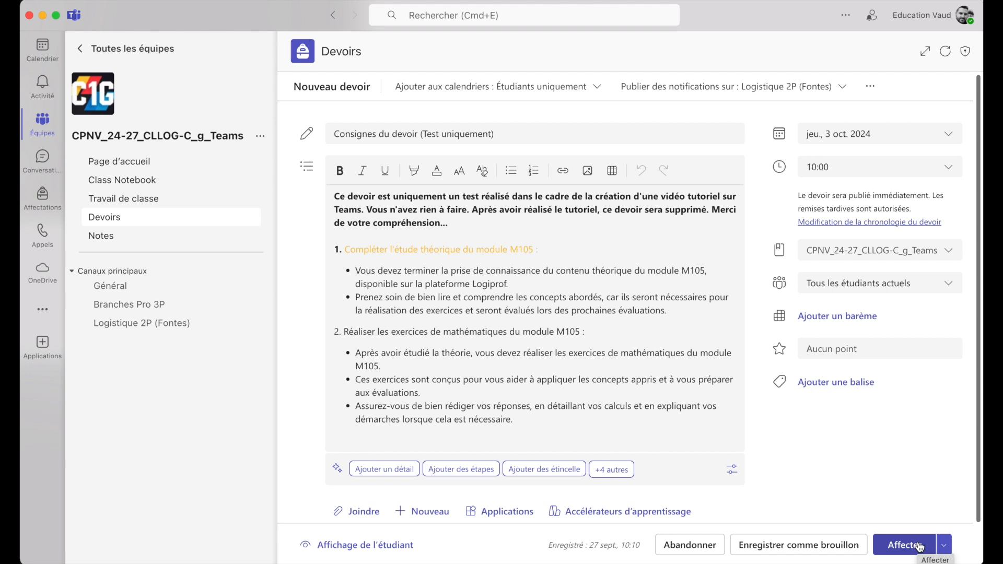
pyautogui.click(948, 552)
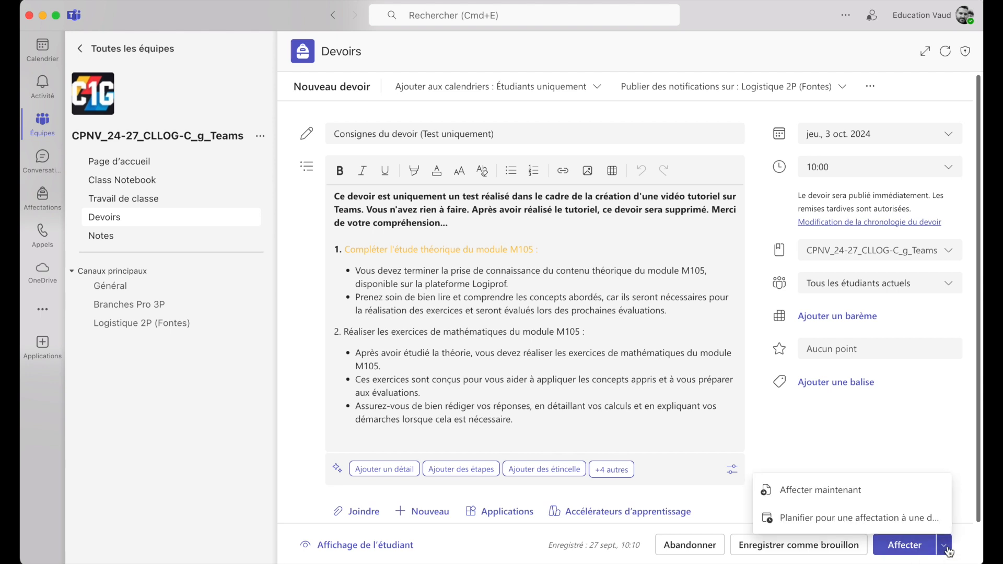
pyautogui.click(851, 518)
pyautogui.click(647, 374)
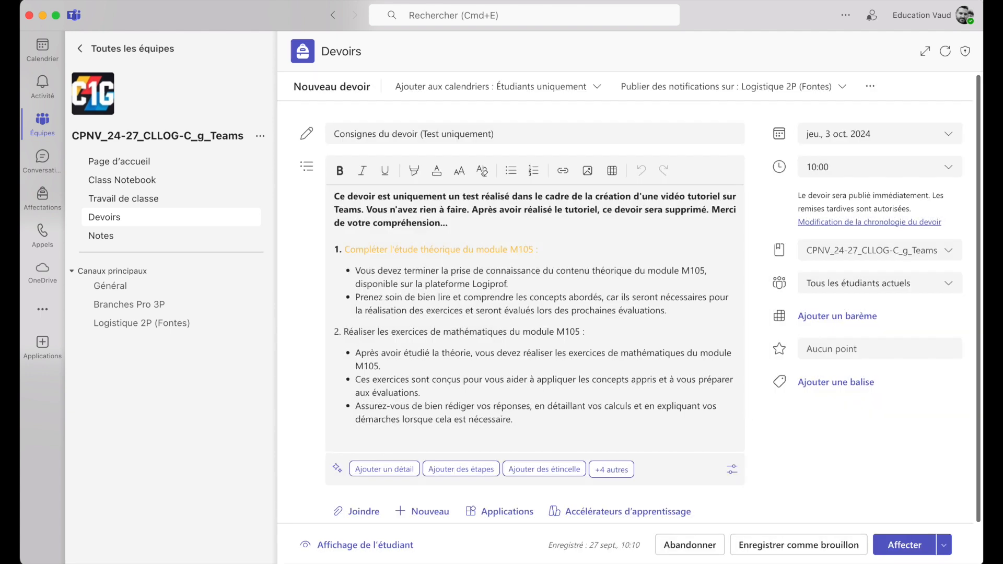
# Step: Schedule the reused assignment to be published on Sunday 29 September 2024 at 08:00
pyautogui.click(948, 551)
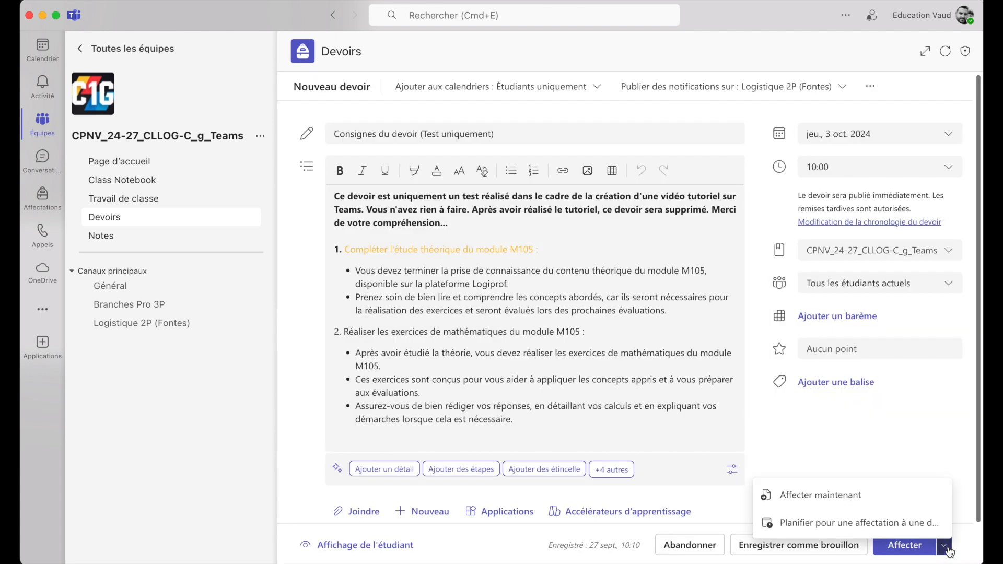
pyautogui.click(839, 518)
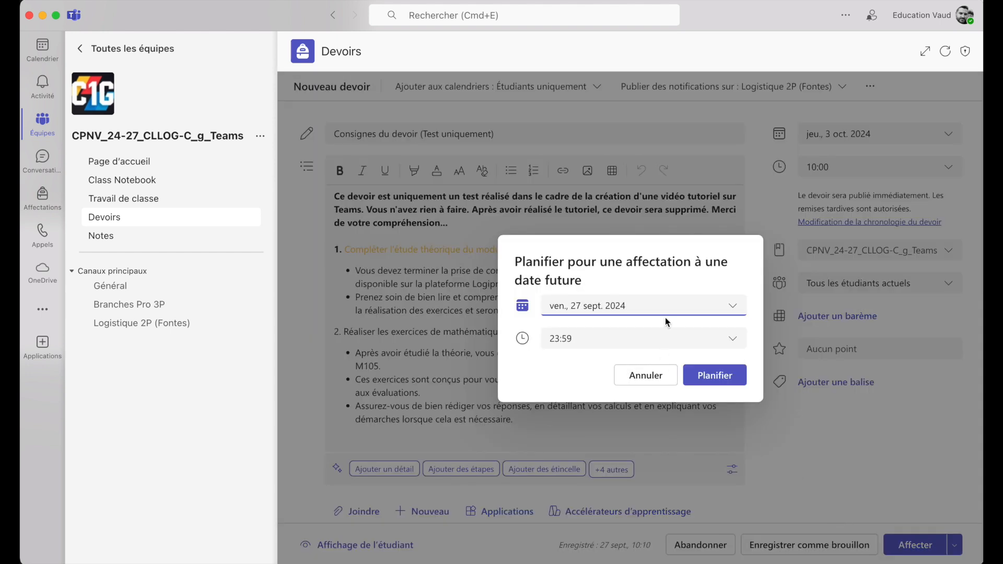
pyautogui.click(671, 307)
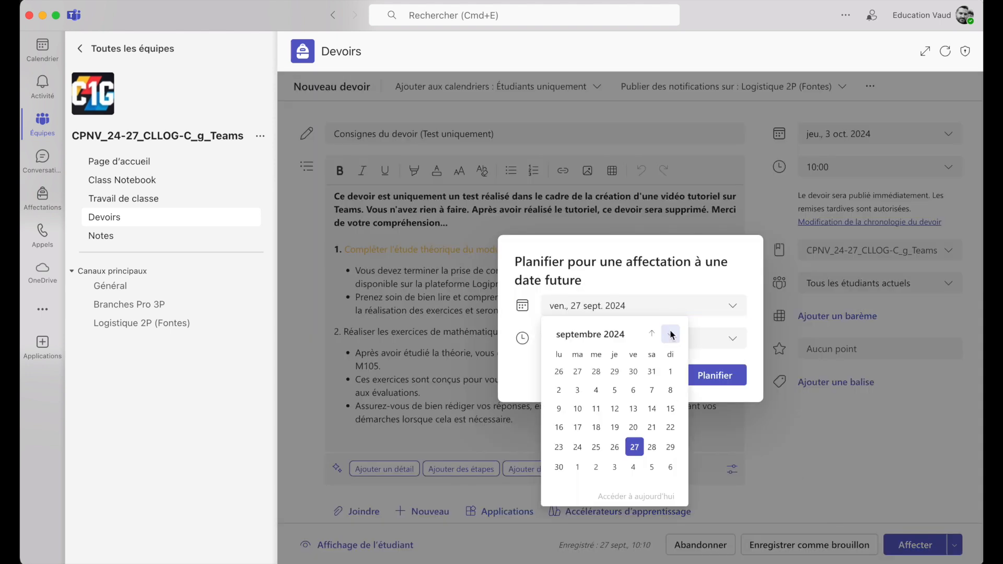
pyautogui.click(670, 447)
pyautogui.click(609, 338)
pyautogui.press('super+a')
pyautogui.write('08')
pyautogui.press('Return')
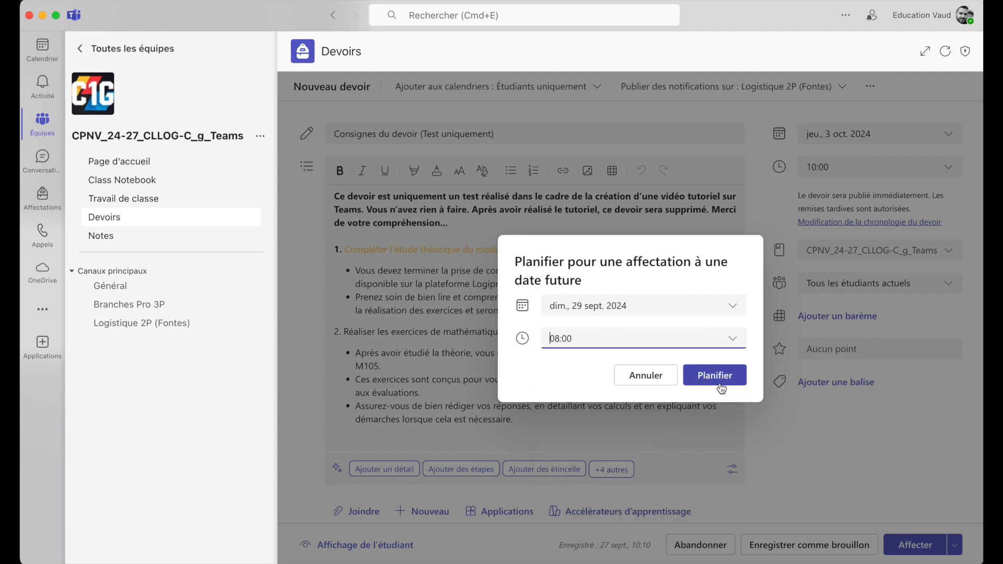
pyautogui.click(721, 387)
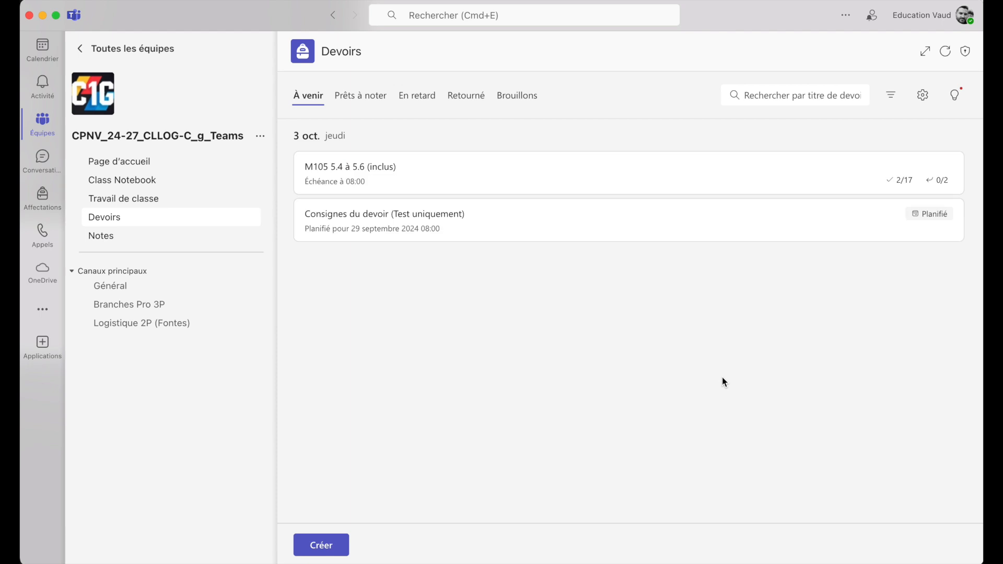